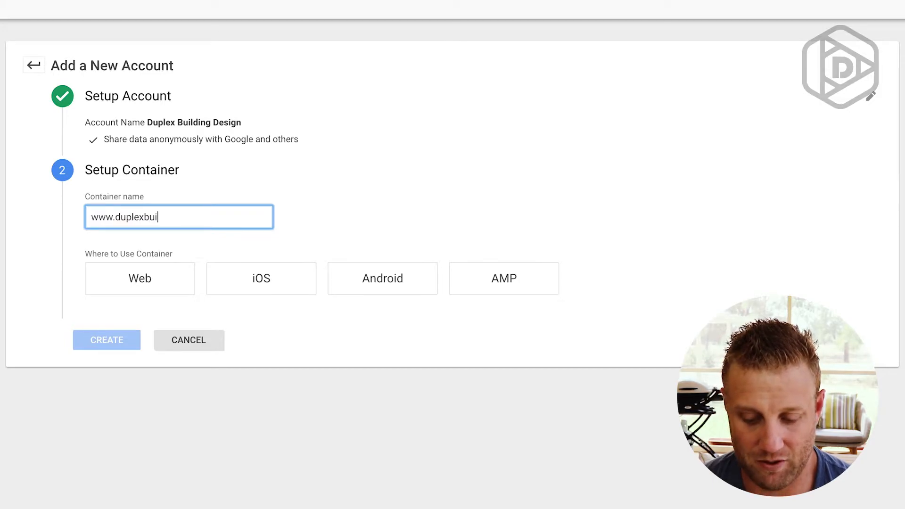
{"action": "type", "text": "n.com"}
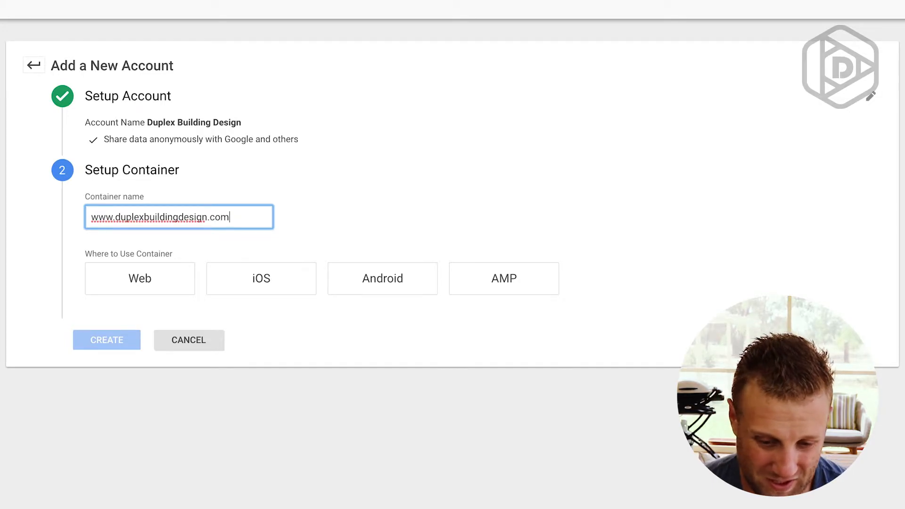
{"action": "left_click", "coordinate": [146, 288]}
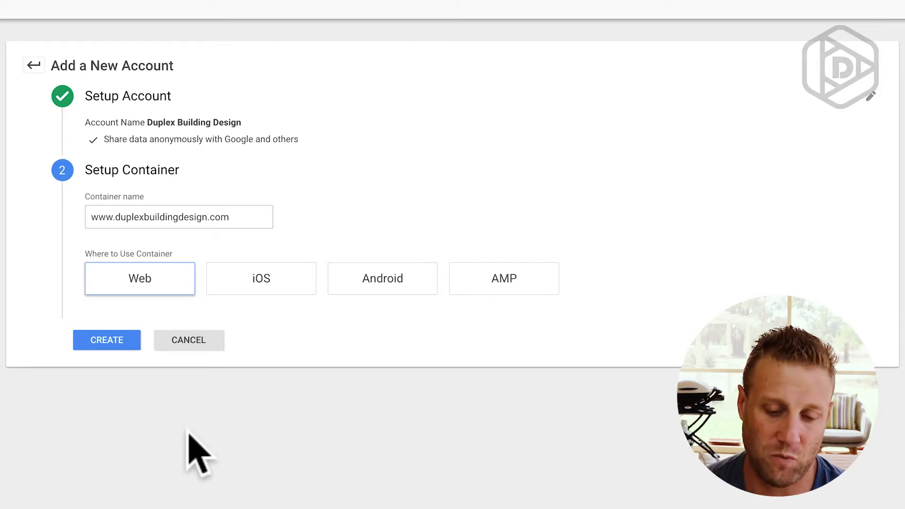
{"action": "left_click", "coordinate": [107, 340]}
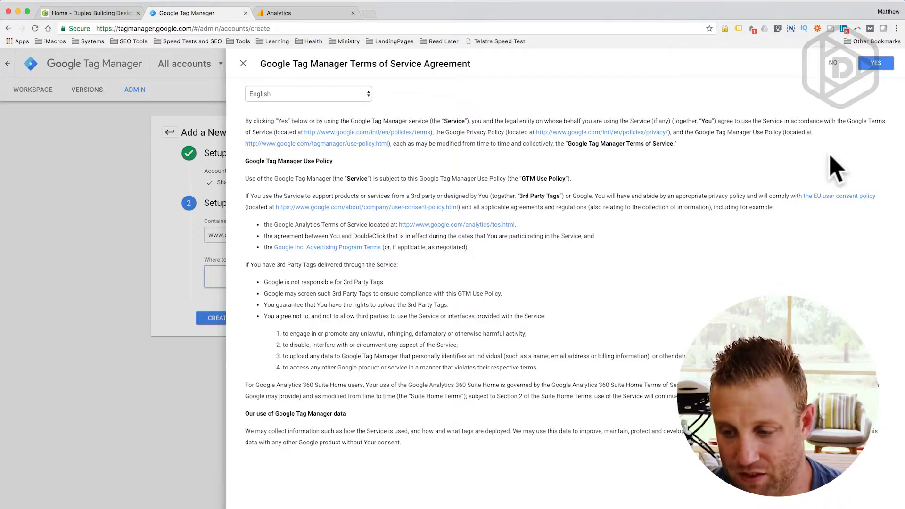
{"action": "left_click", "coordinate": [878, 65]}
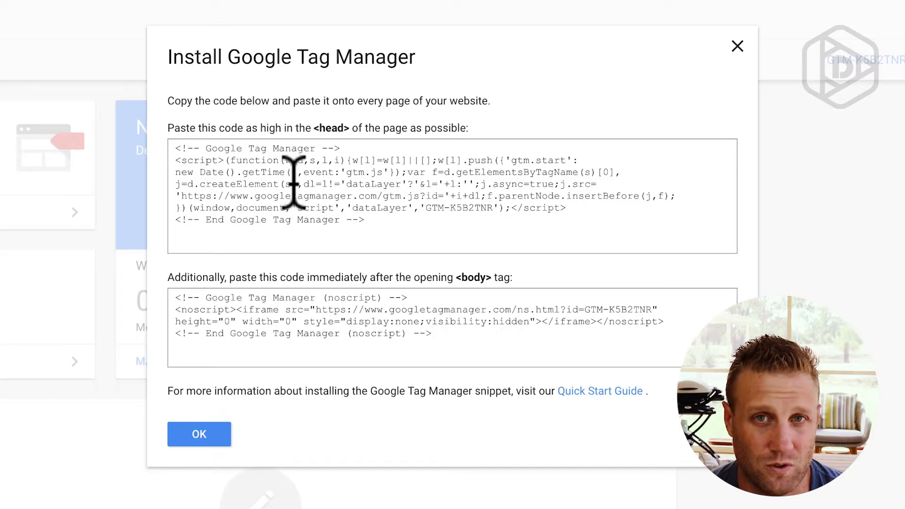
- Copy the Tag Manager head snippet and open the Integration settings of Divi Theme Options in the WordPress site's admin
{"action": "left_click_drag", "start_coordinate": [383, 215], "coordinate": [176, 148]}
{"action": "key", "text": "super+c"}
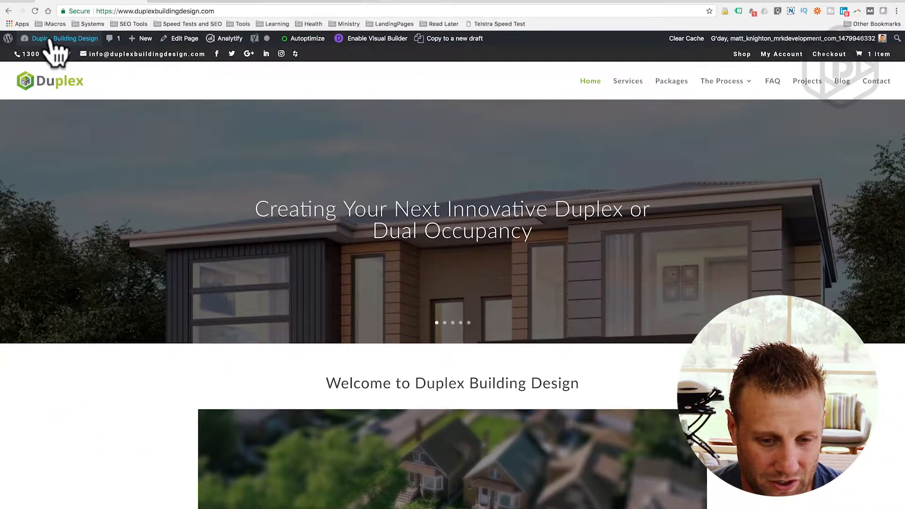
{"action": "mouse_move", "coordinate": [51, 42]}
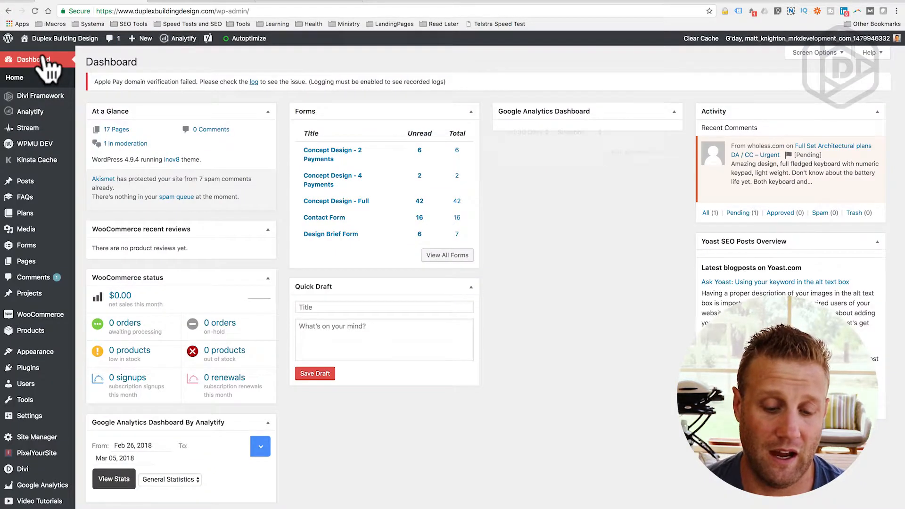
{"action": "mouse_move", "coordinate": [30, 325]}
{"action": "mouse_move", "coordinate": [31, 471]}
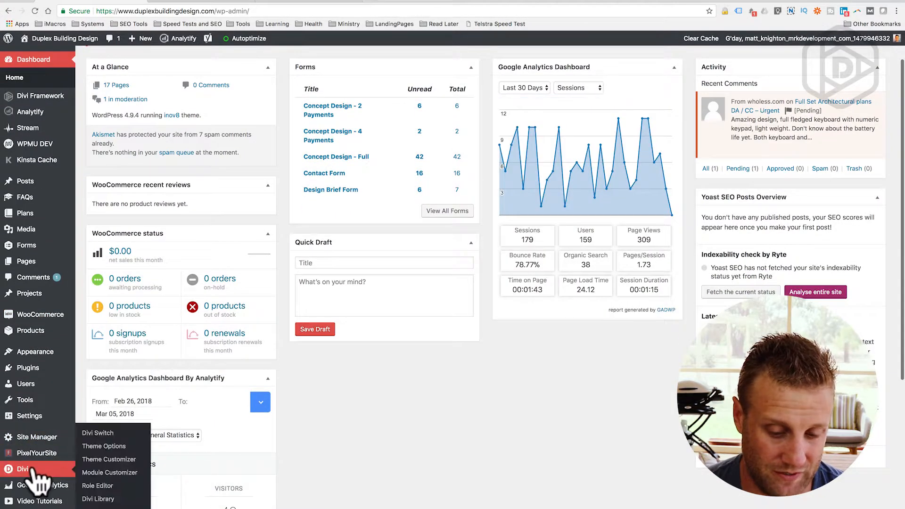
{"action": "left_click", "coordinate": [98, 447]}
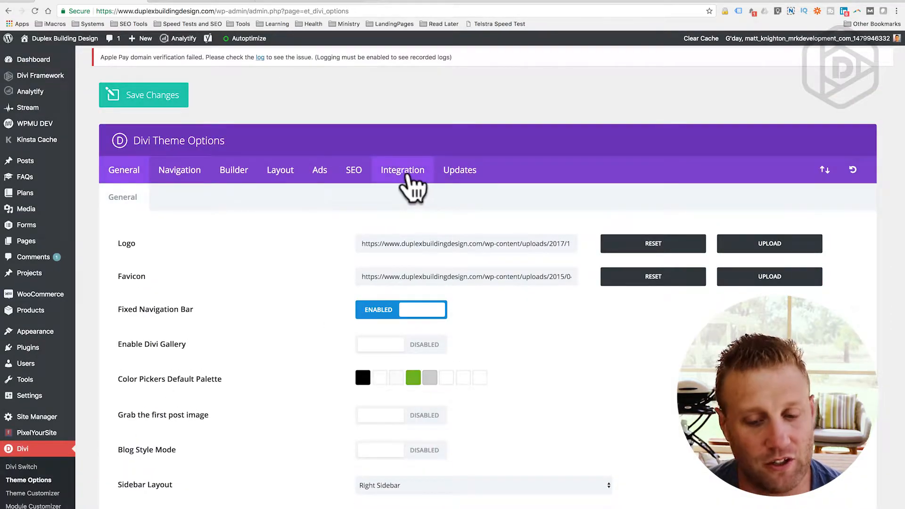
{"action": "left_click", "coordinate": [412, 187]}
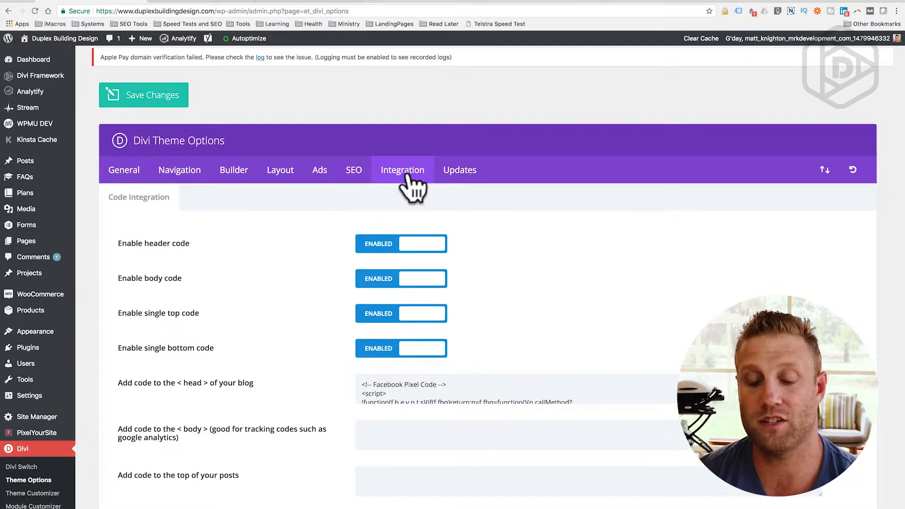
- Paste the Google Tag Manager head snippet above the Facebook Pixel code in the theme's head code
{"action": "left_click", "coordinate": [214, 1]}
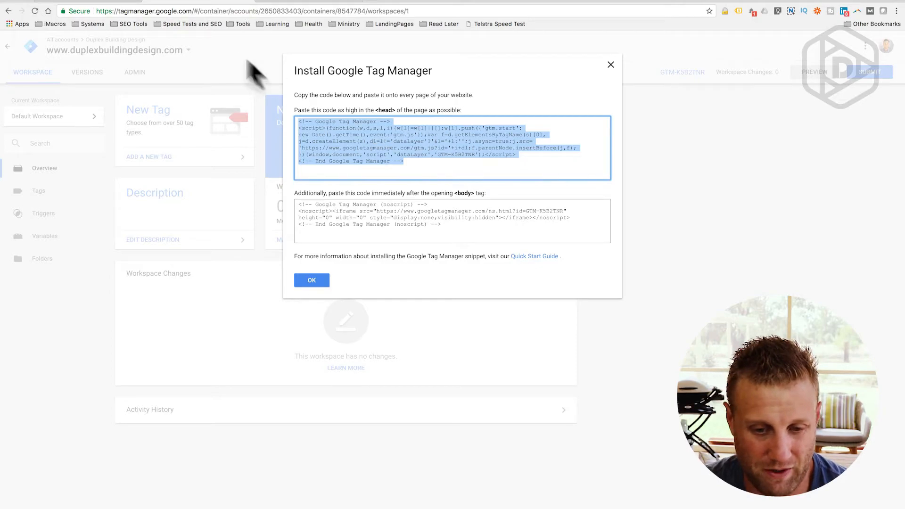
{"action": "left_click", "coordinate": [110, 2]}
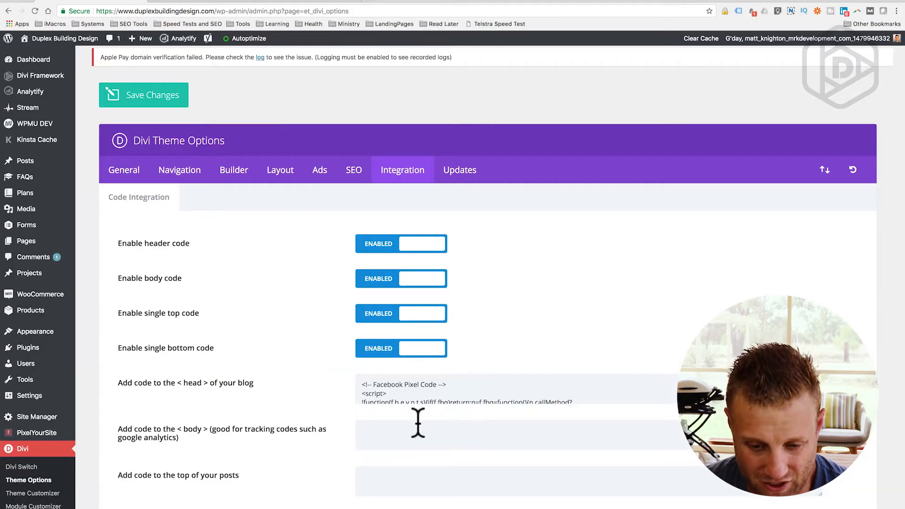
{"action": "left_click", "coordinate": [363, 385]}
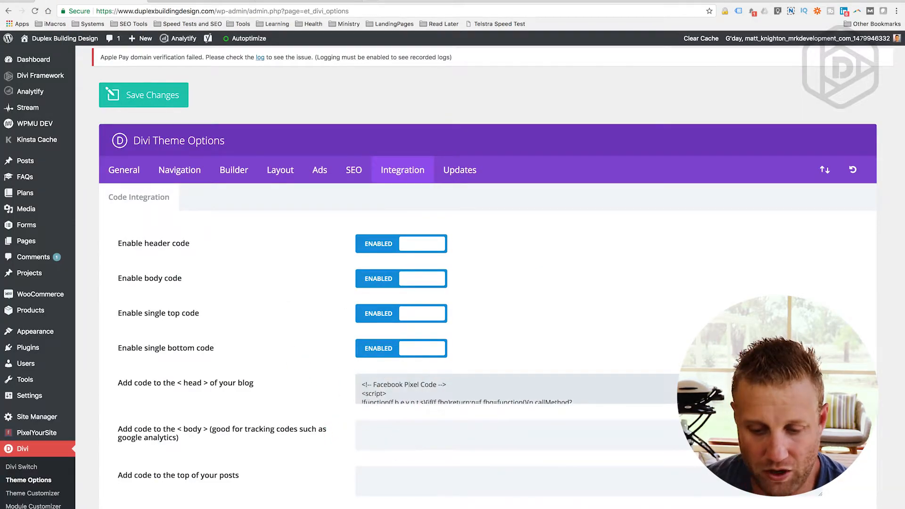
{"action": "key", "text": "Return"}
{"action": "key", "text": "Up"}
{"action": "key", "text": "super+v"}
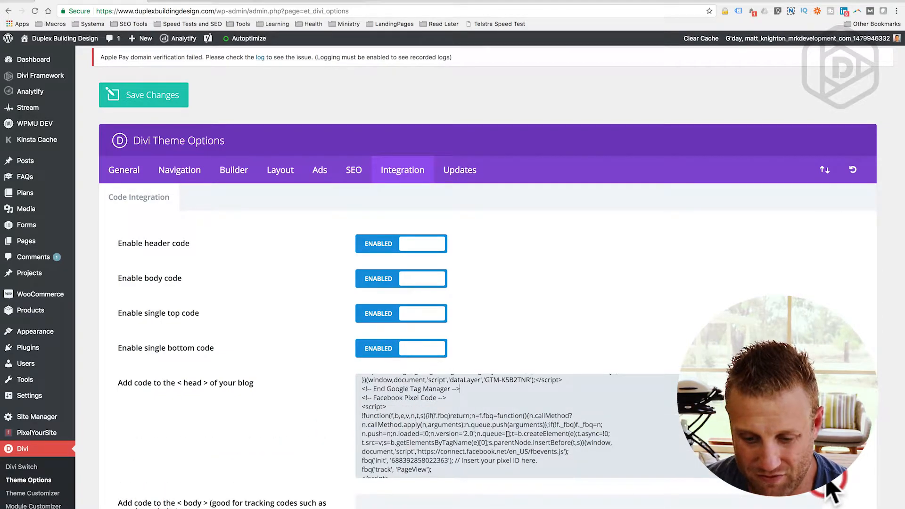
{"action": "scroll", "coordinate": [540, 405], "scroll_direction": "up", "scroll_amount": 5}
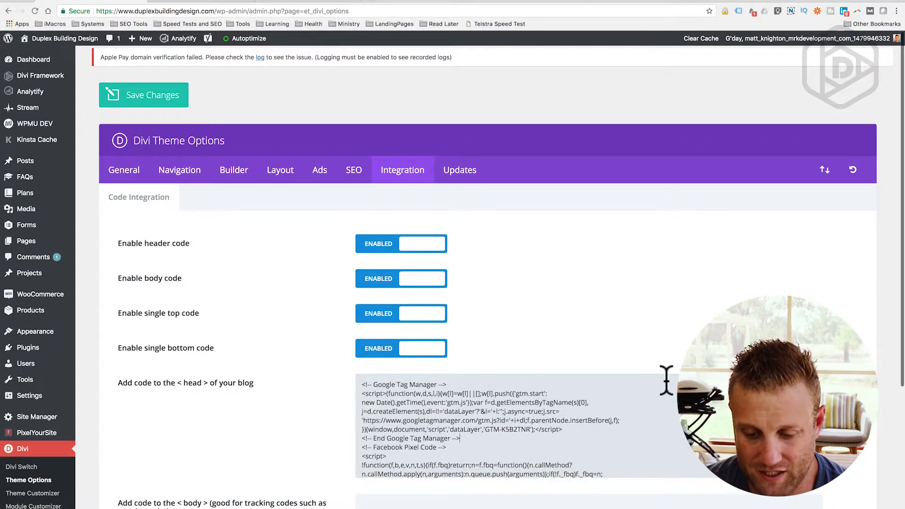
- Copy the noscript snippet from Google Tag Manager into the Divi theme's body code and save the theme options
{"action": "scroll", "coordinate": [666, 380], "scroll_direction": "down", "scroll_amount": 6}
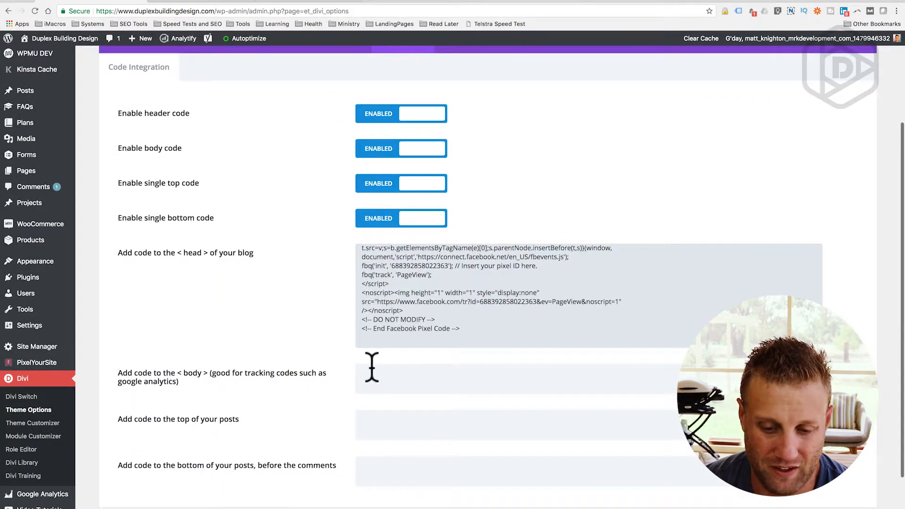
{"action": "left_click", "coordinate": [372, 368]}
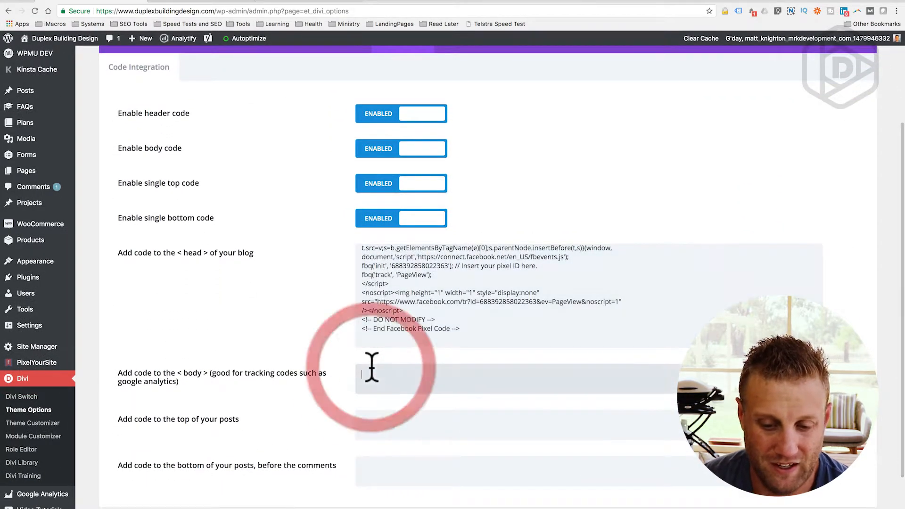
{"action": "left_click", "coordinate": [277, 1]}
{"action": "left_click", "coordinate": [191, 6]}
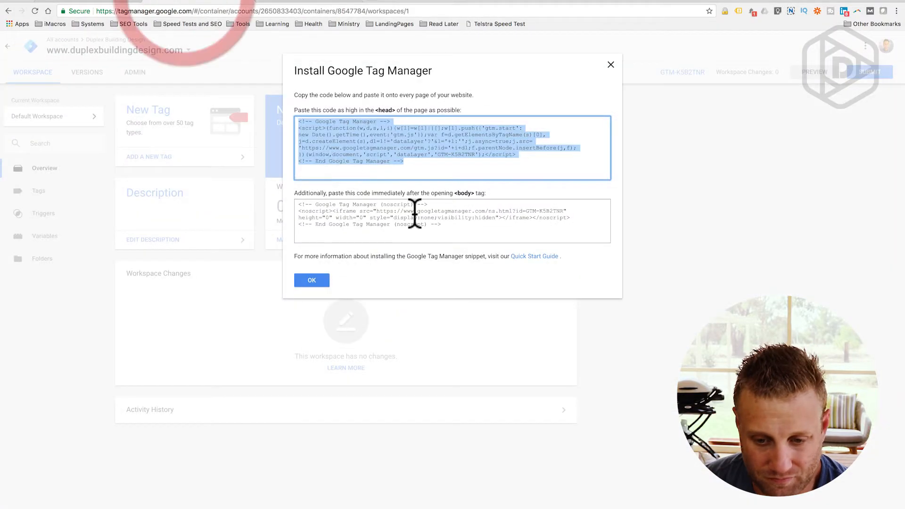
{"action": "left_click_drag", "start_coordinate": [437, 227], "coordinate": [307, 196]}
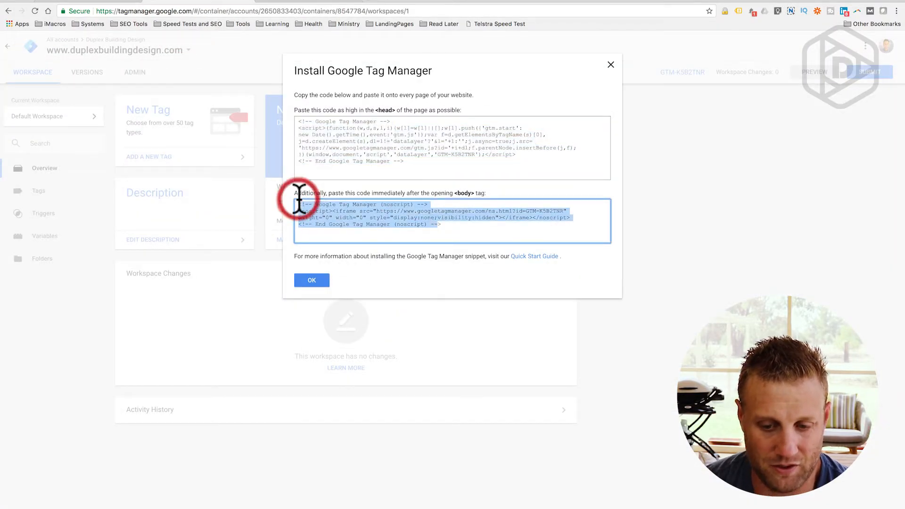
{"action": "left_click_drag", "start_coordinate": [446, 226], "coordinate": [286, 206]}
{"action": "key", "text": "super+c"}
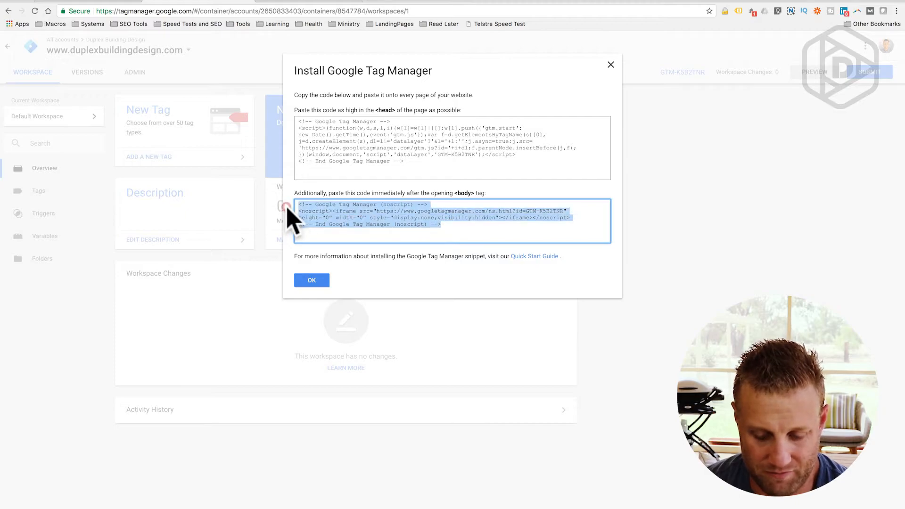
{"action": "left_click", "coordinate": [111, 4]}
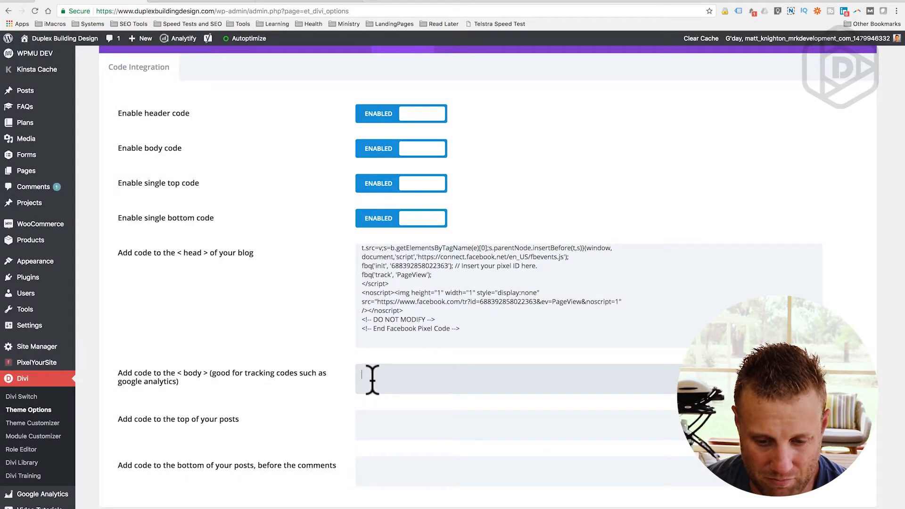
{"action": "key", "text": "super+v"}
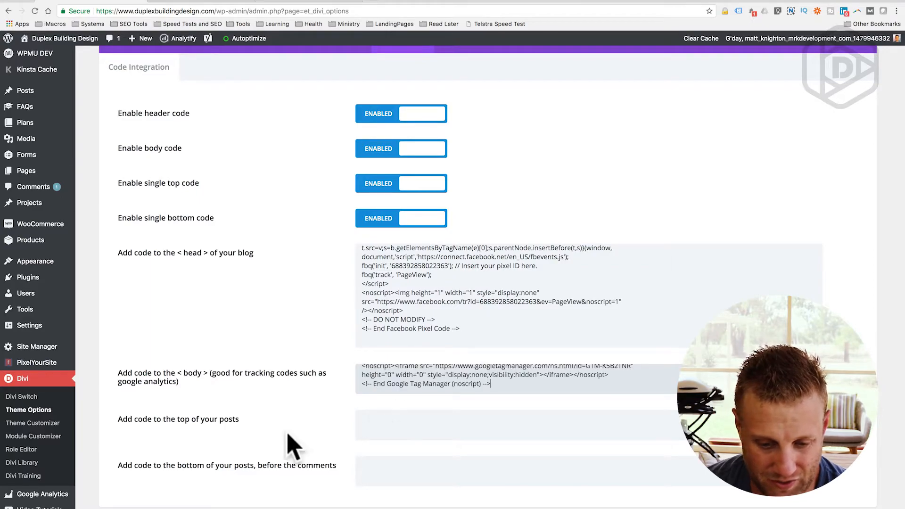
{"action": "scroll", "coordinate": [189, 504], "scroll_direction": "down", "scroll_amount": 3}
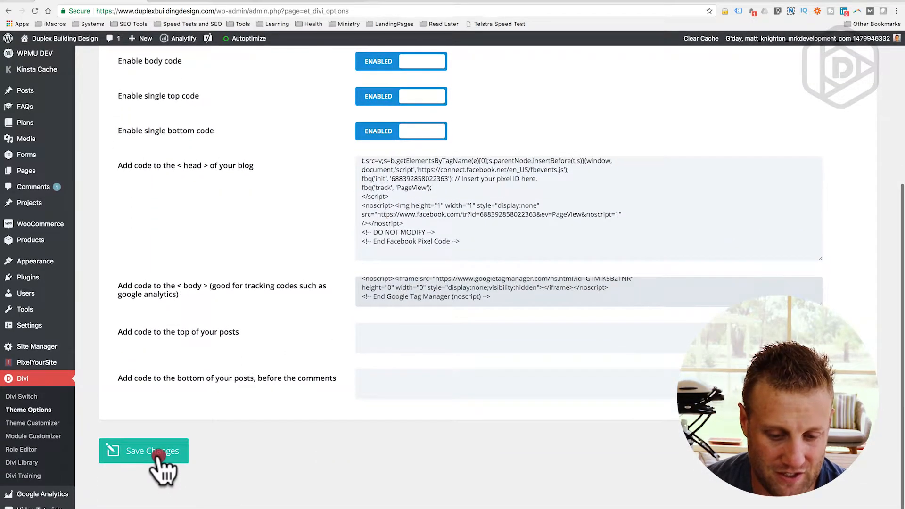
{"action": "left_click", "coordinate": [161, 461]}
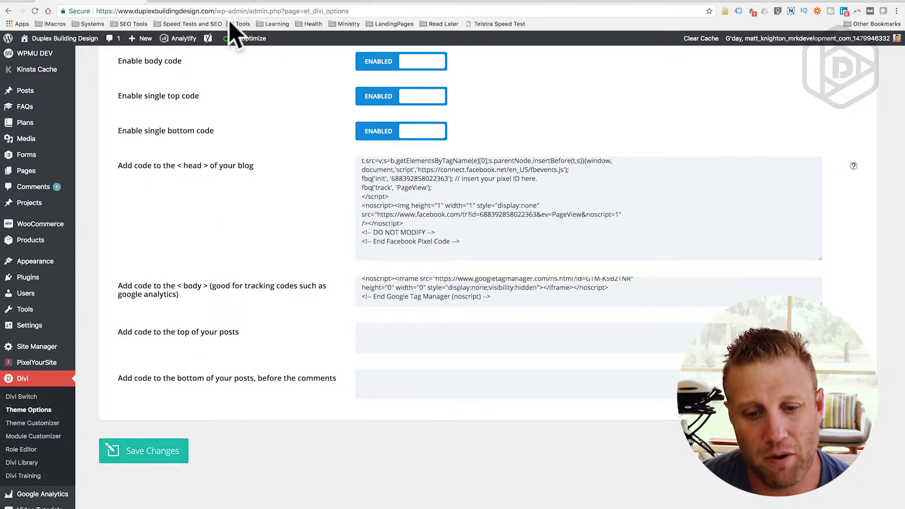
- Return to Google Tag Manager, dismiss the install instructions and add a new tag named Google Analytics
{"action": "left_click", "coordinate": [191, 1]}
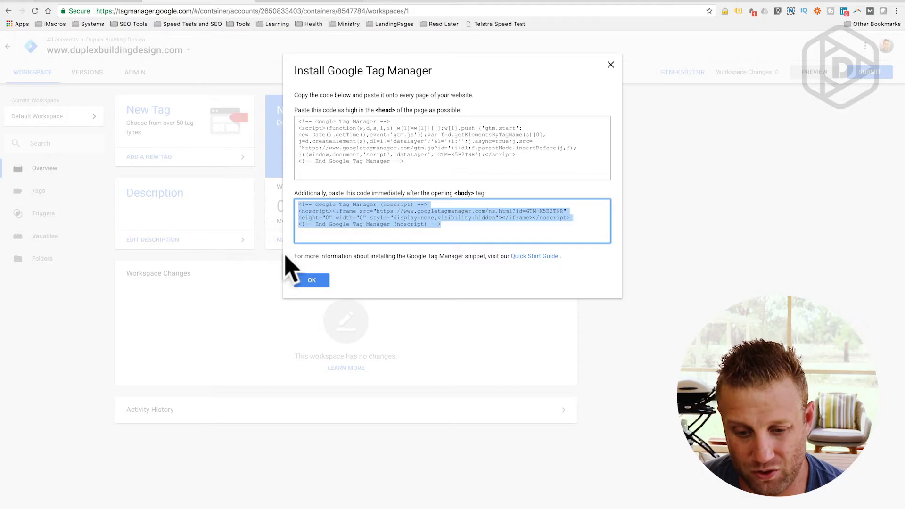
{"action": "left_click", "coordinate": [310, 281]}
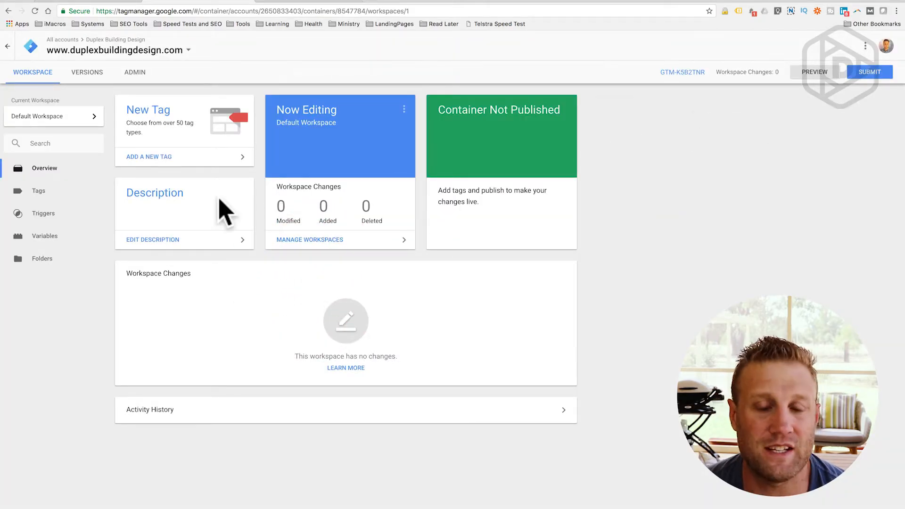
{"action": "left_click", "coordinate": [139, 158]}
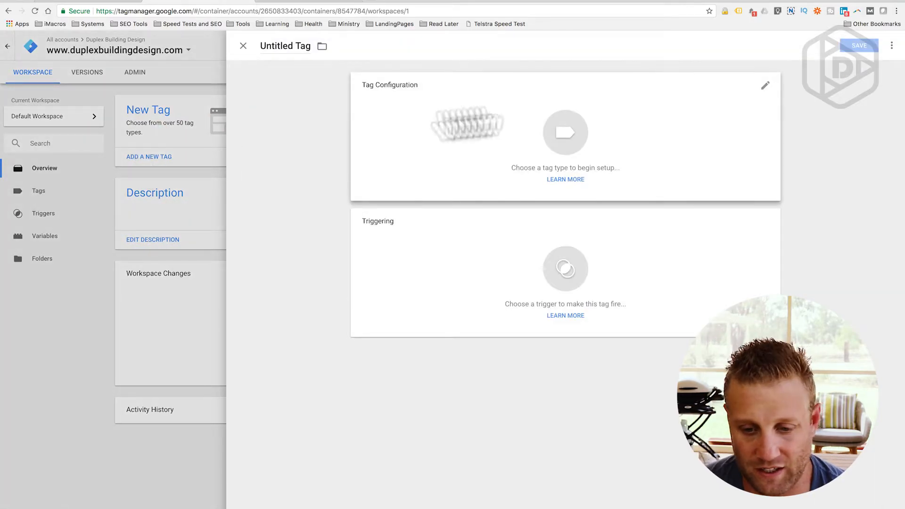
{"action": "left_click", "coordinate": [289, 46]}
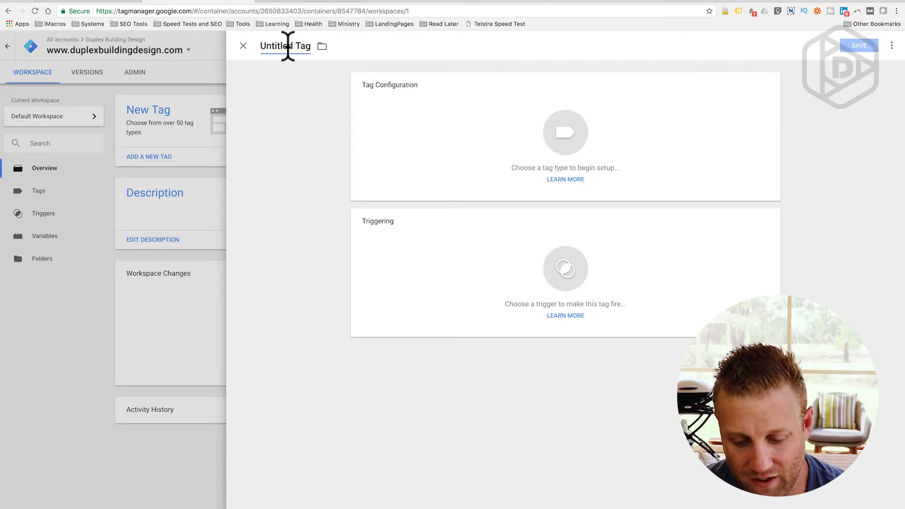
{"action": "type", "text": "Google Analytics"}
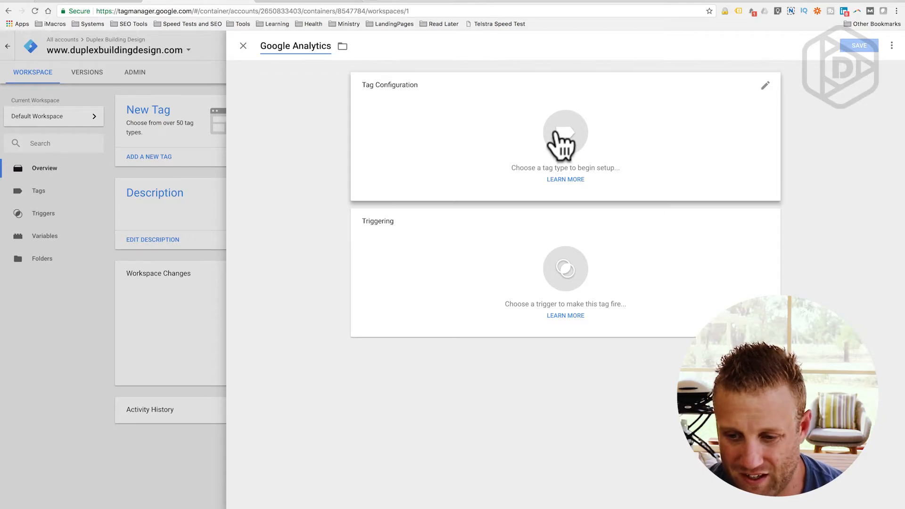
- Configure the tag as Universal Analytics with the Page View track type
{"action": "left_click", "coordinate": [765, 88]}
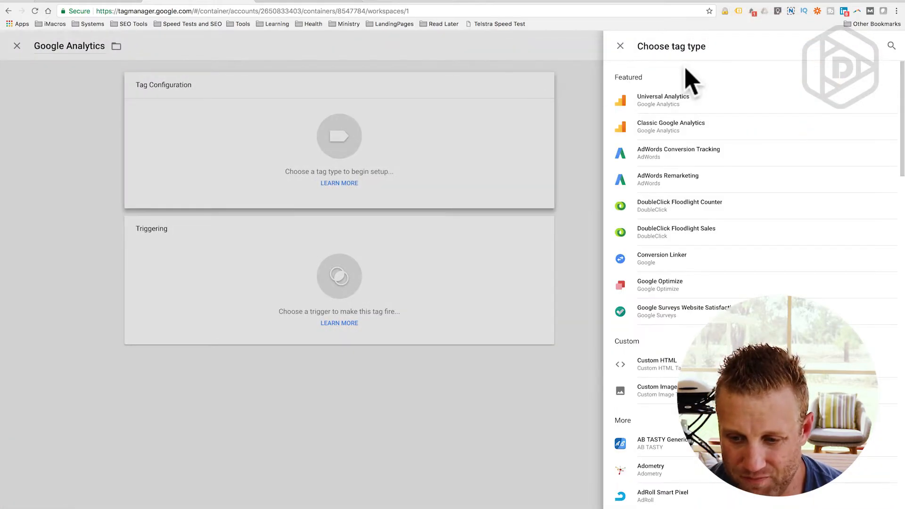
{"action": "left_click", "coordinate": [663, 106]}
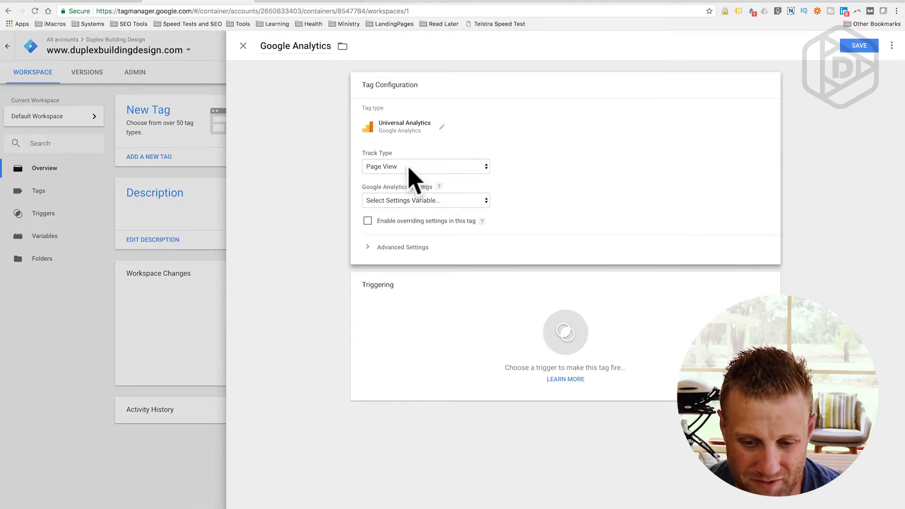
{"action": "left_click", "coordinate": [409, 169]}
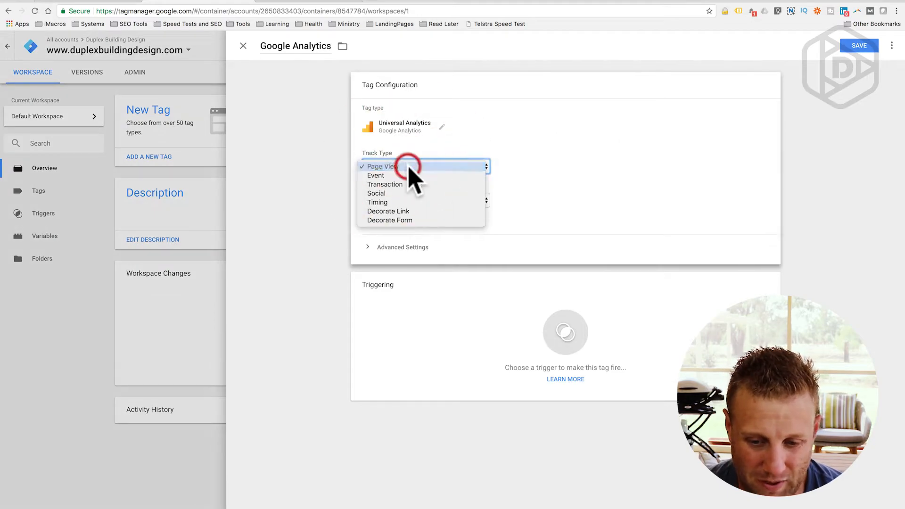
{"action": "left_click", "coordinate": [410, 171]}
- Start a new variable for the tag's Google Analytics Settings
{"action": "left_click", "coordinate": [395, 200]}
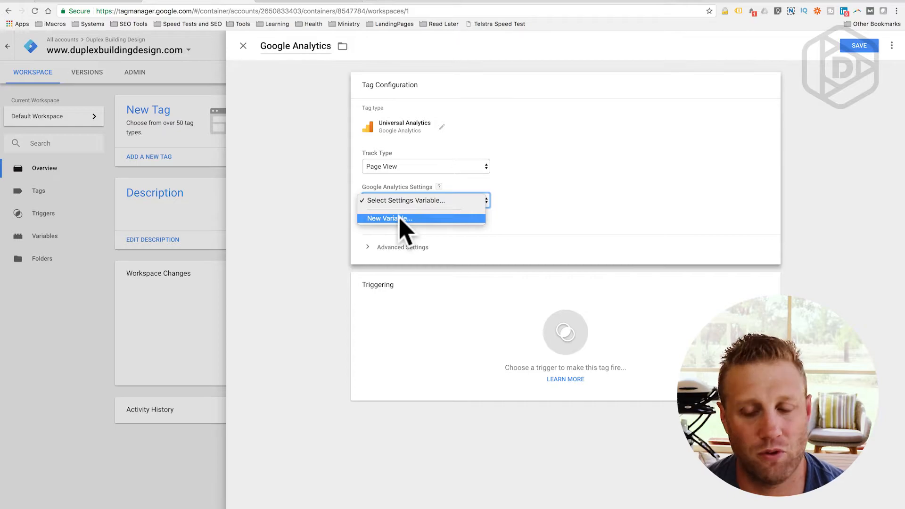
{"action": "left_click", "coordinate": [402, 221]}
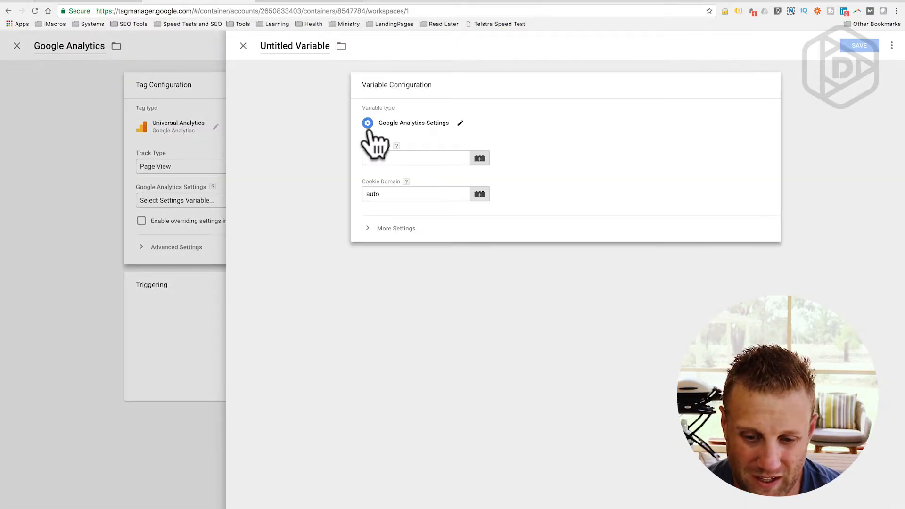
{"action": "left_click", "coordinate": [383, 159]}
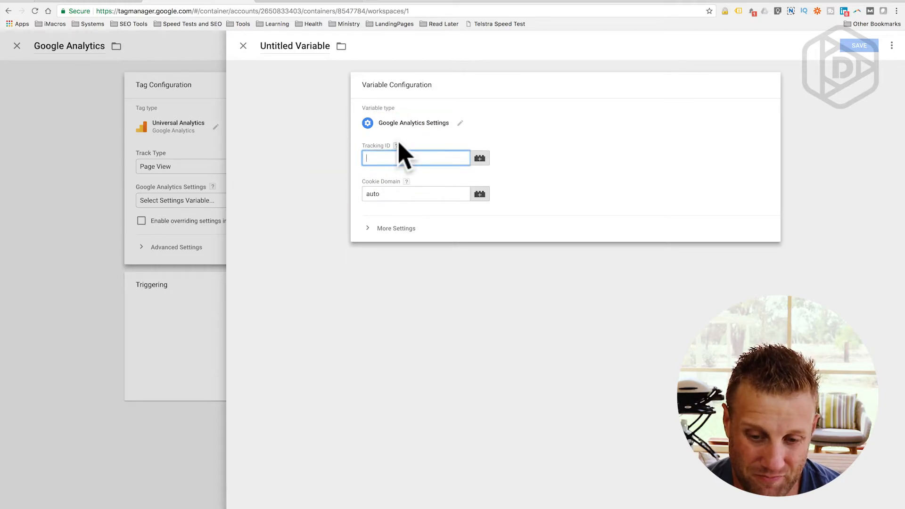
- Consult the help article on how to find the Tracking ID and close it after reading
{"action": "left_click", "coordinate": [399, 146]}
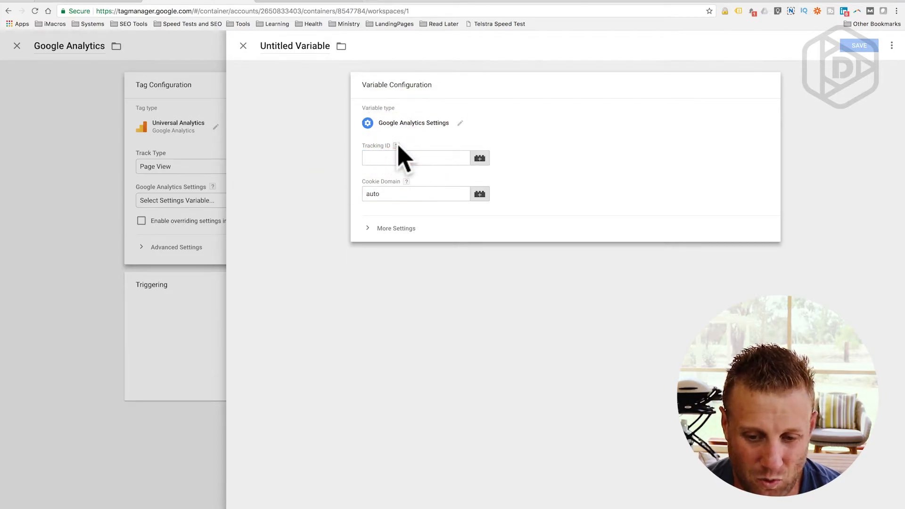
{"action": "mouse_move", "coordinate": [396, 148]}
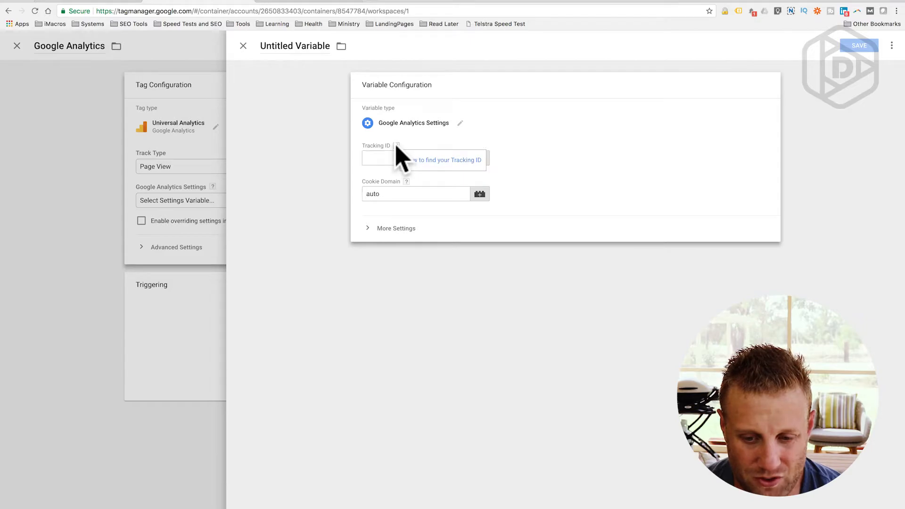
{"action": "left_click", "coordinate": [412, 160]}
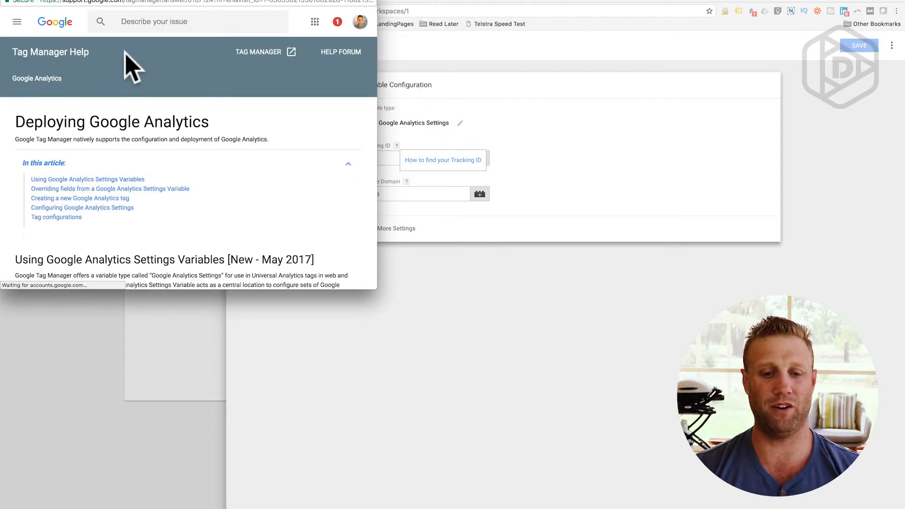
{"action": "scroll", "coordinate": [97, 80], "scroll_direction": "down", "scroll_amount": 5}
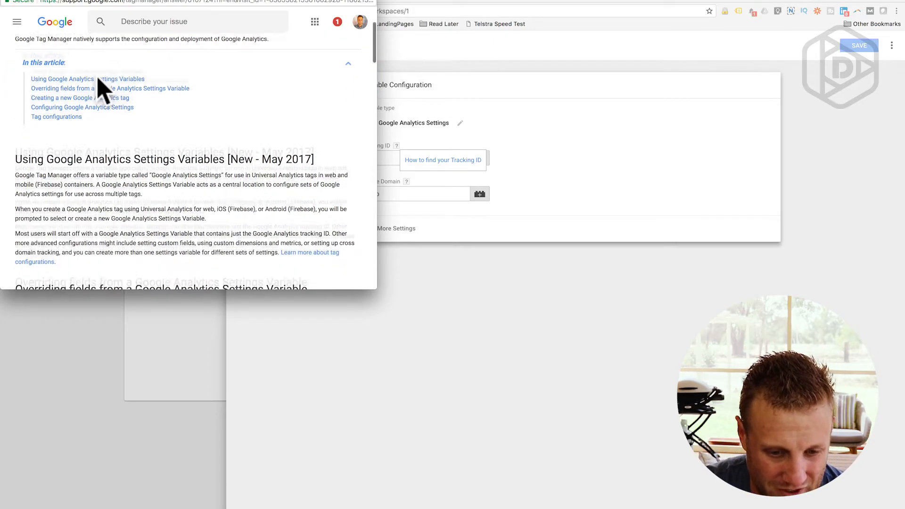
{"action": "scroll", "coordinate": [97, 80], "scroll_direction": "down", "scroll_amount": 10}
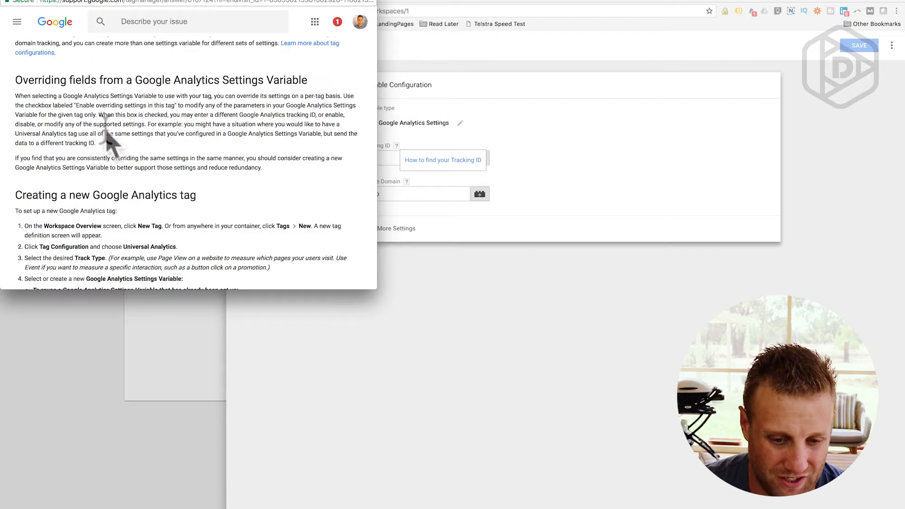
{"action": "scroll", "coordinate": [105, 125], "scroll_direction": "down", "scroll_amount": 15}
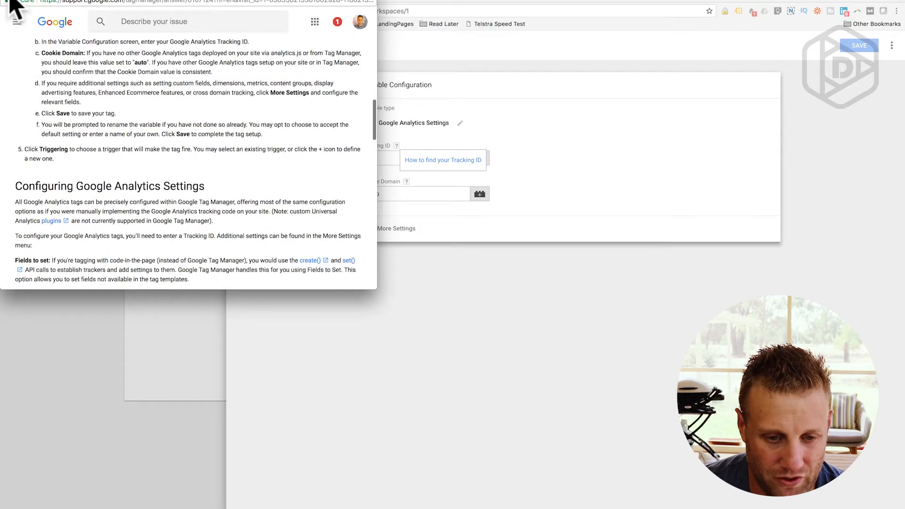
{"action": "left_click", "coordinate": [7, 0]}
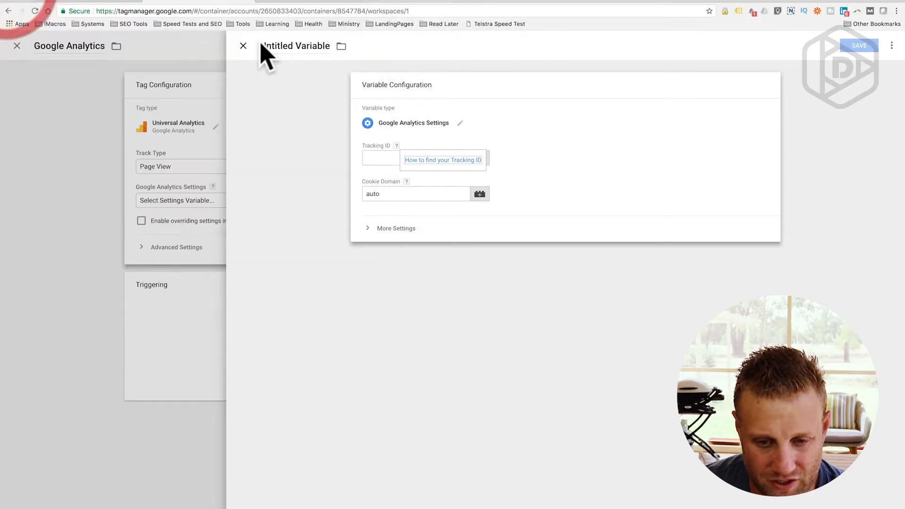
- Copy the tracking ID from the Duplex Building Design property settings in Google Analytics into the new Tag Manager variable's Tracking ID
{"action": "left_click", "coordinate": [290, 2]}
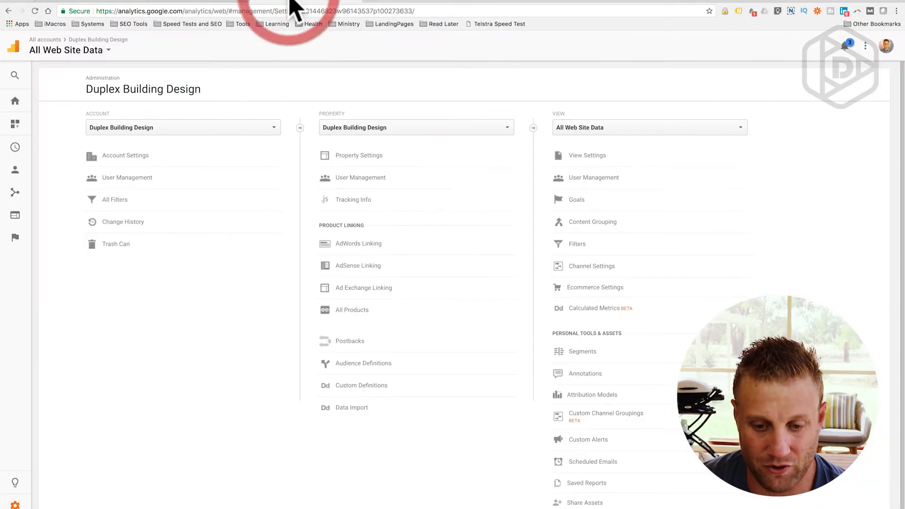
{"action": "left_click", "coordinate": [360, 157]}
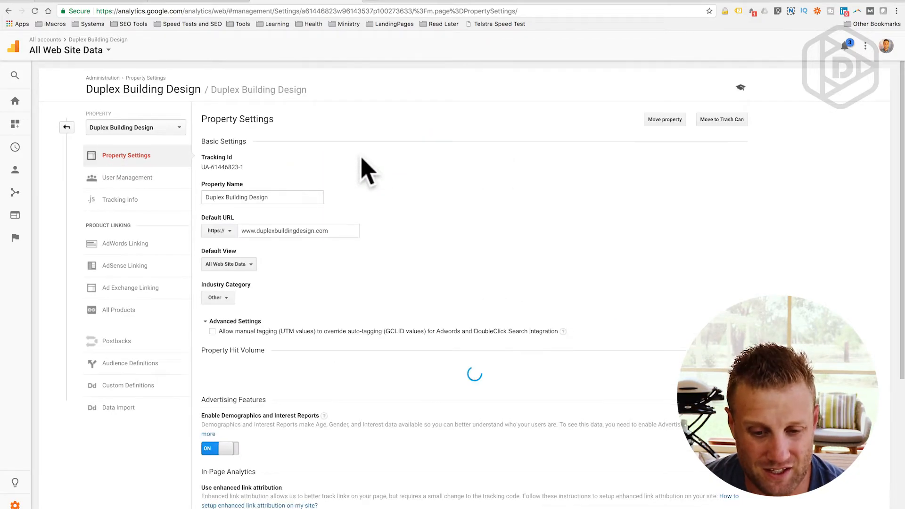
{"action": "left_click_drag", "start_coordinate": [245, 168], "coordinate": [201, 170]}
{"action": "key", "text": "super+c"}
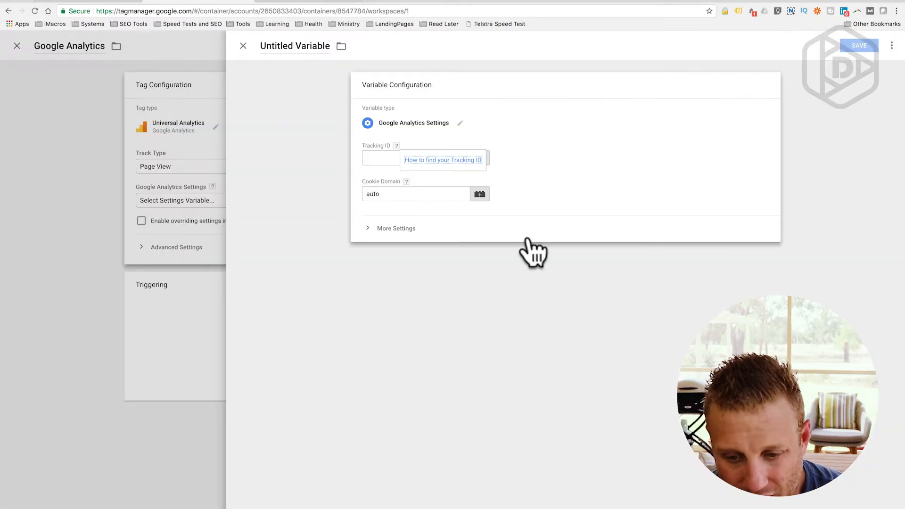
{"action": "left_click", "coordinate": [379, 159]}
{"action": "key", "text": "super+v"}
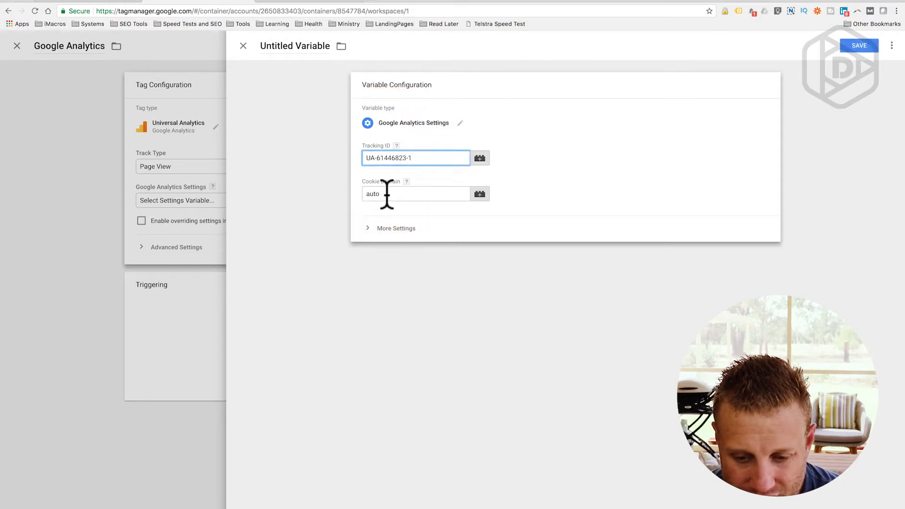
- Keep the cookie domain at auto and save the variable under the name Google Analytics Settings
{"action": "left_click", "coordinate": [384, 194]}
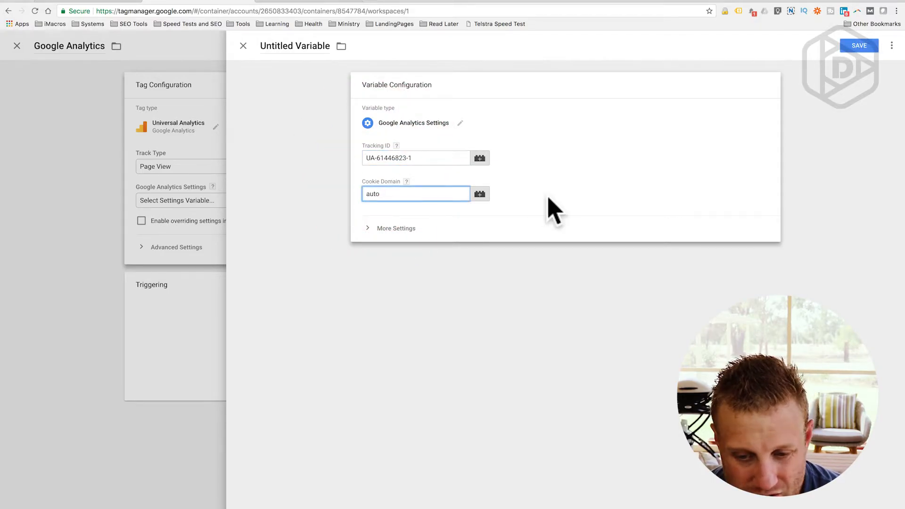
{"action": "left_click", "coordinate": [861, 47]}
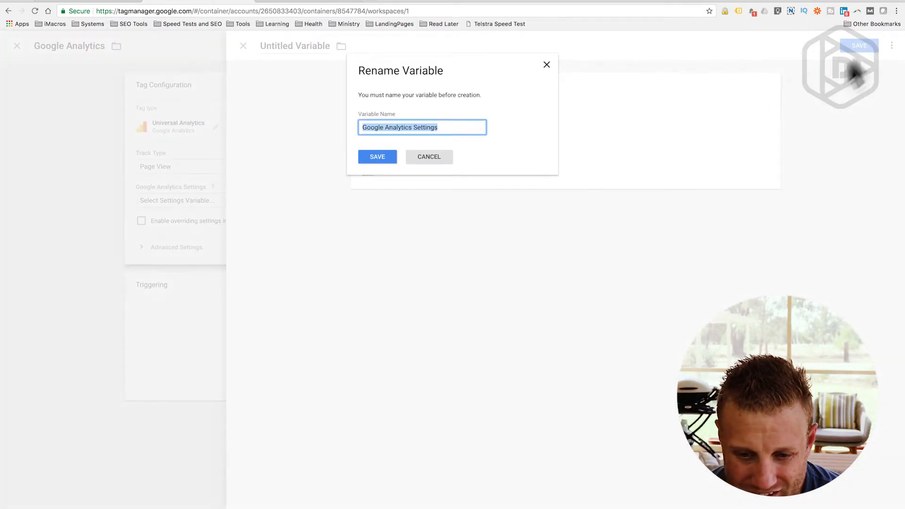
{"action": "left_click", "coordinate": [378, 157]}
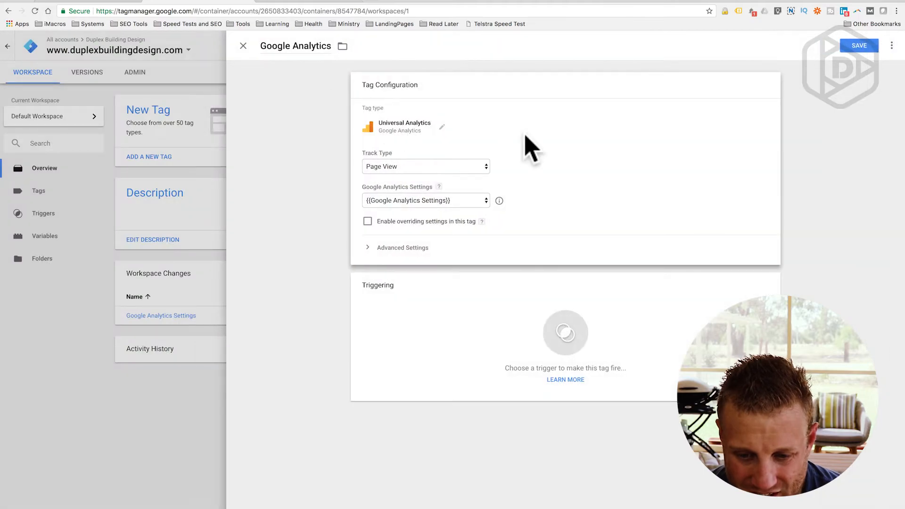
- Set the tag firing option to Once per page in the tag's advanced settings
{"action": "left_click", "coordinate": [386, 249]}
{"action": "left_click", "coordinate": [385, 249]}
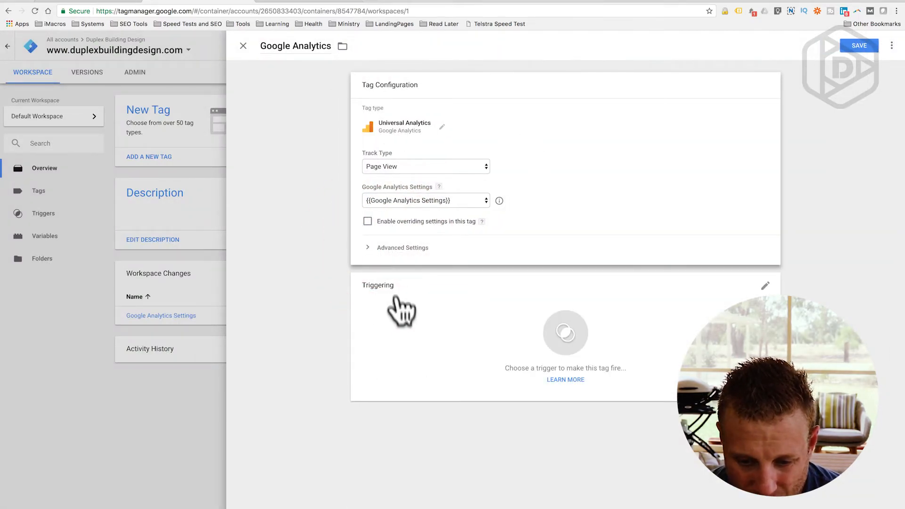
{"action": "left_click", "coordinate": [396, 249]}
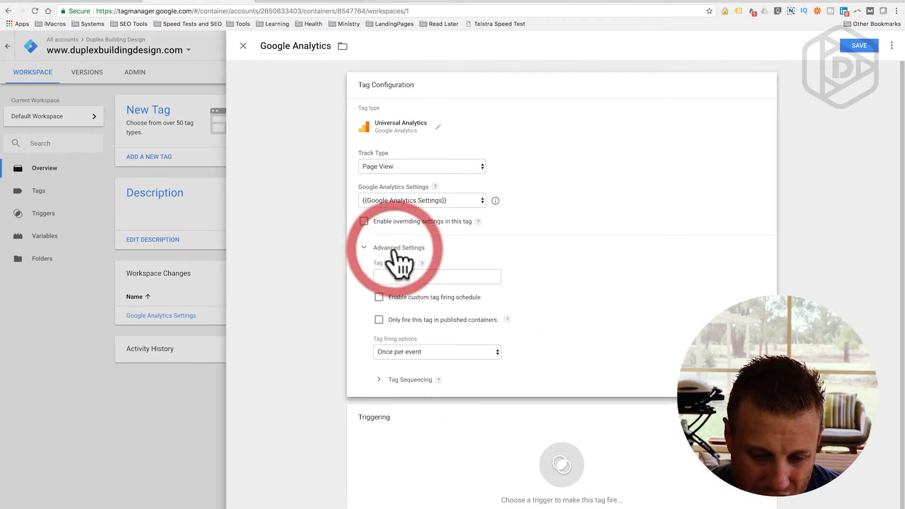
{"action": "left_click", "coordinate": [417, 350]}
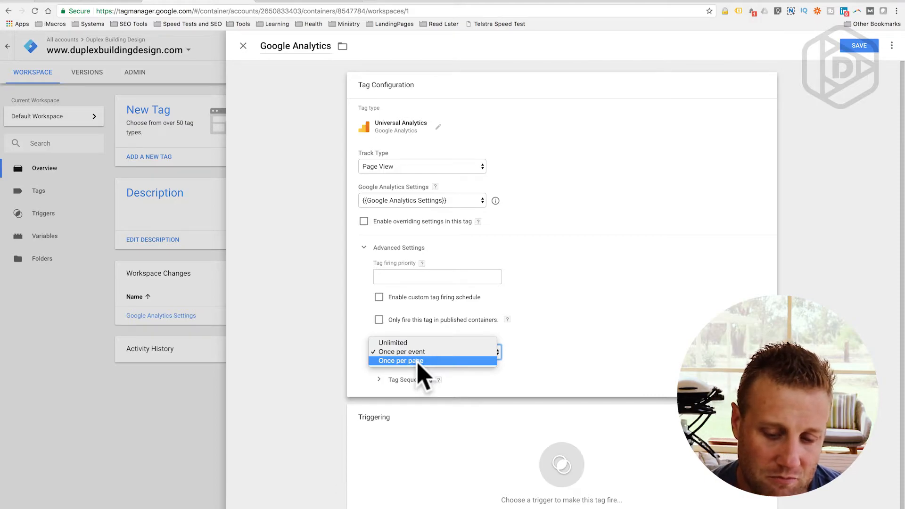
{"action": "left_click", "coordinate": [423, 361]}
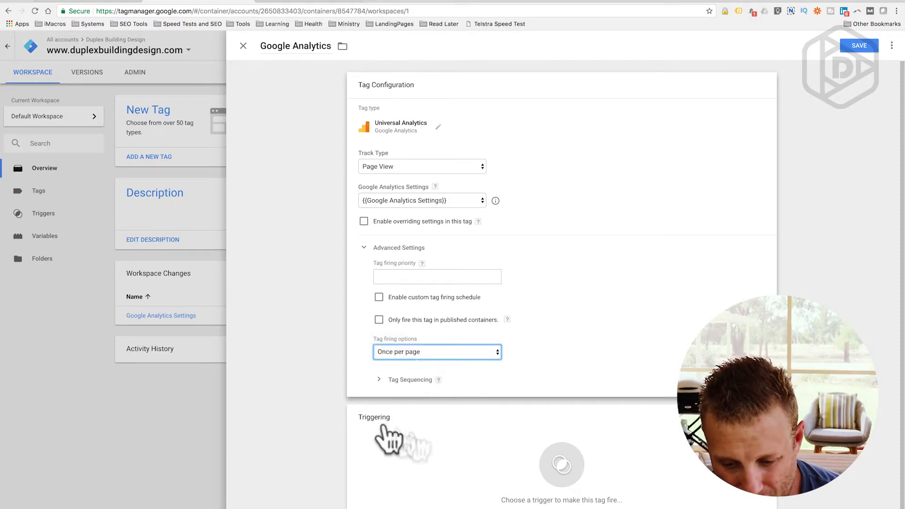
- Assign the All Pages trigger to the Google Analytics tag and save the tag
{"action": "scroll", "coordinate": [661, 349], "scroll_direction": "down", "scroll_amount": 1}
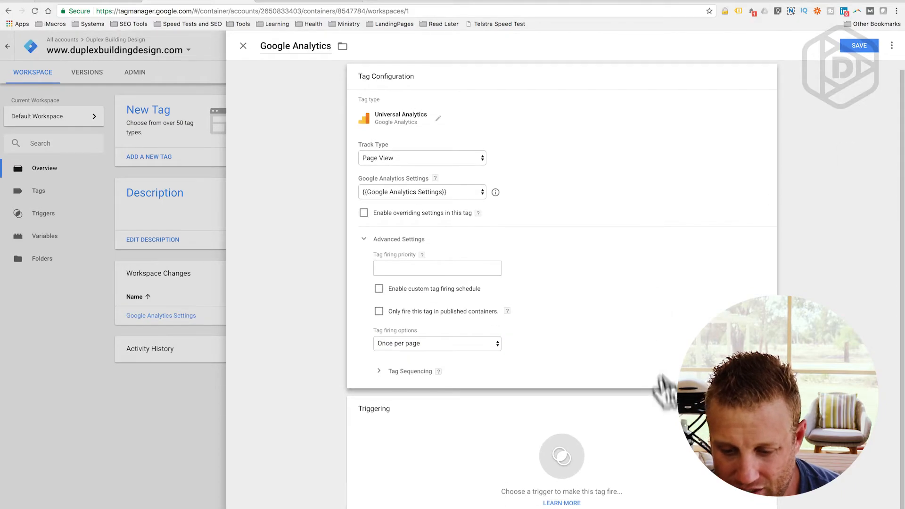
{"action": "left_click", "coordinate": [562, 456]}
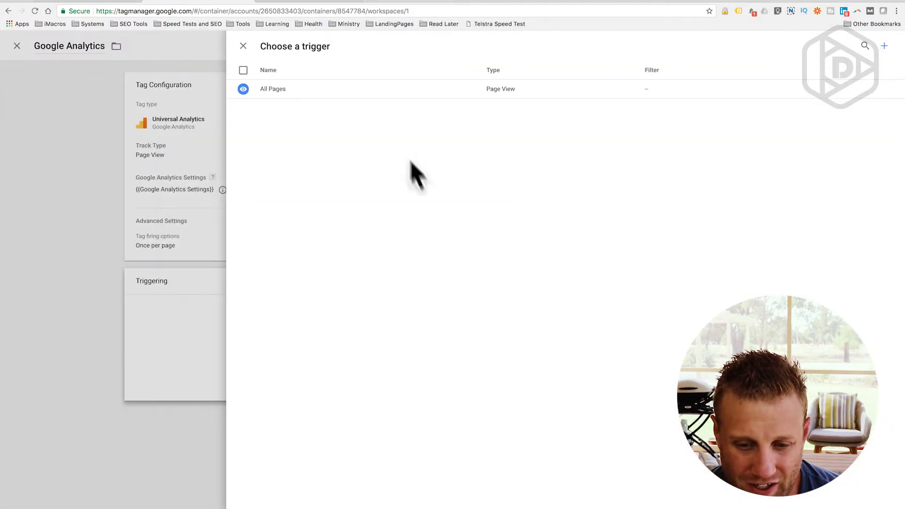
{"action": "left_click", "coordinate": [279, 90]}
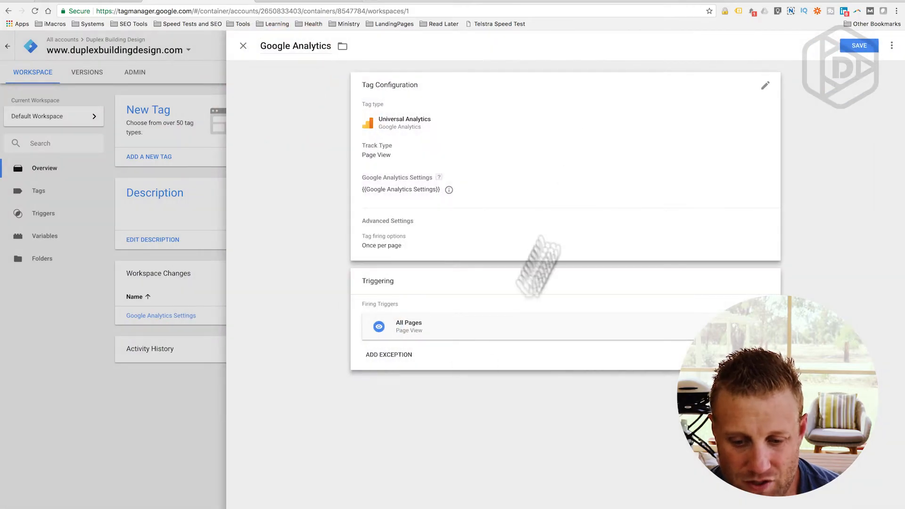
{"action": "left_click", "coordinate": [857, 47]}
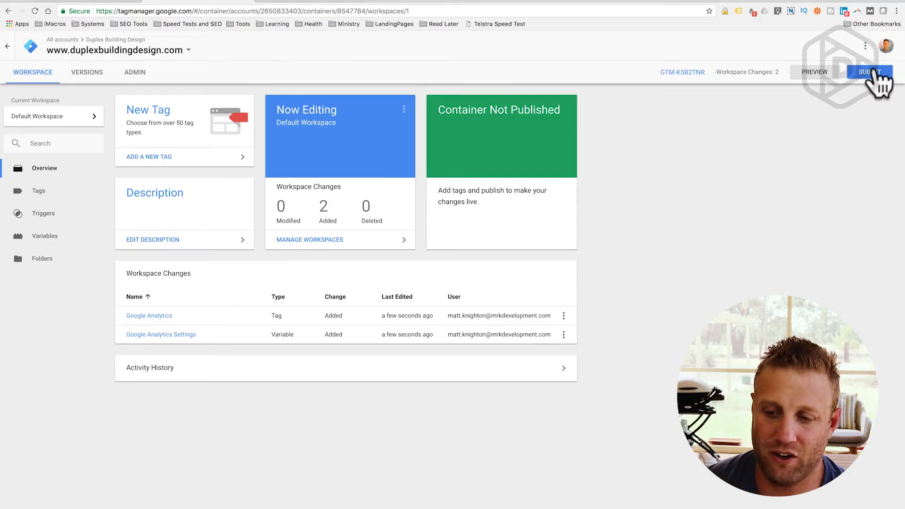
- Submit the workspace changes and publish them live as a version named Add Analytics
{"action": "left_click", "coordinate": [872, 72]}
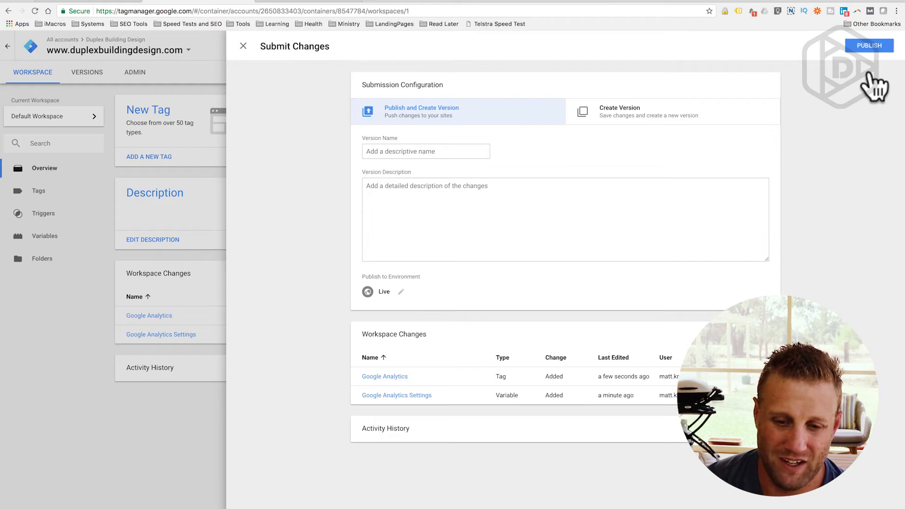
{"action": "left_click", "coordinate": [411, 151]}
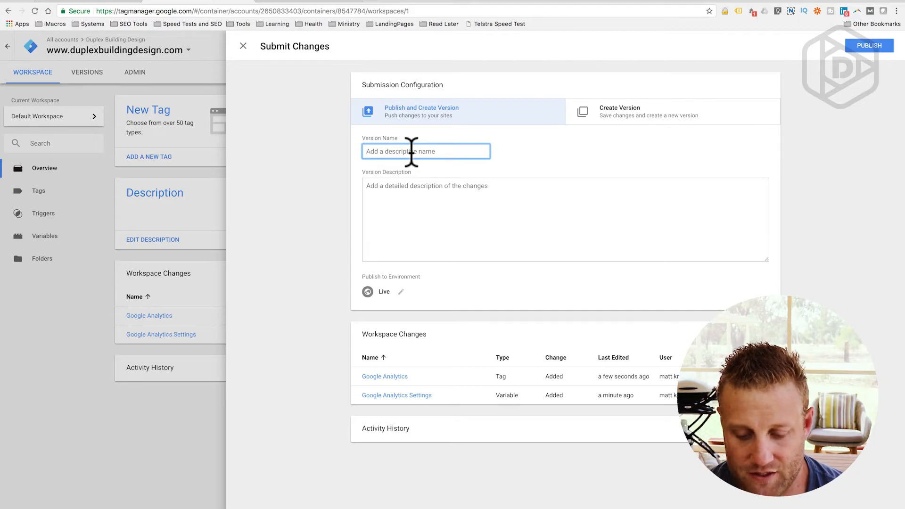
{"action": "type", "text": "Add Analytics"}
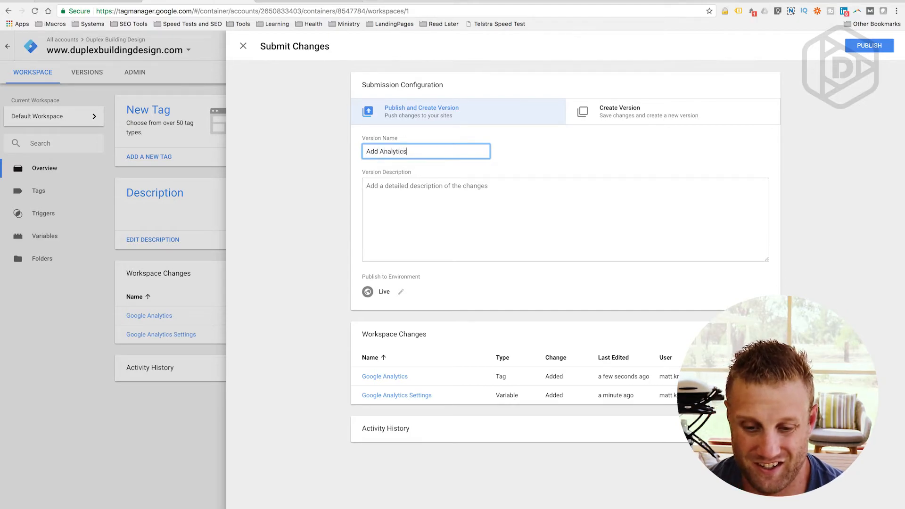
{"action": "left_click", "coordinate": [868, 46]}
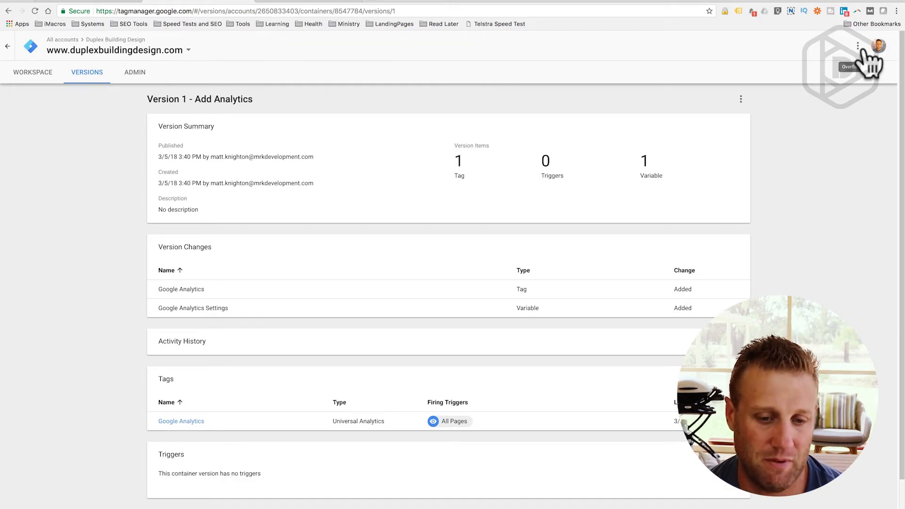
- Return to the WordPress site, visit the Duplex Building Design home page and clear the site cache
{"action": "left_click", "coordinate": [103, 1]}
{"action": "mouse_move", "coordinate": [57, 39]}
{"action": "left_click", "coordinate": [33, 55]}
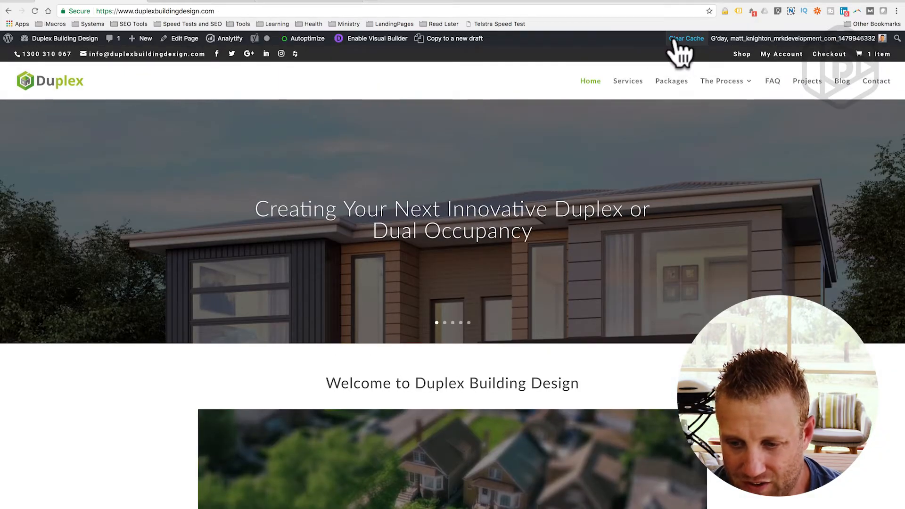
{"action": "left_click", "coordinate": [675, 40]}
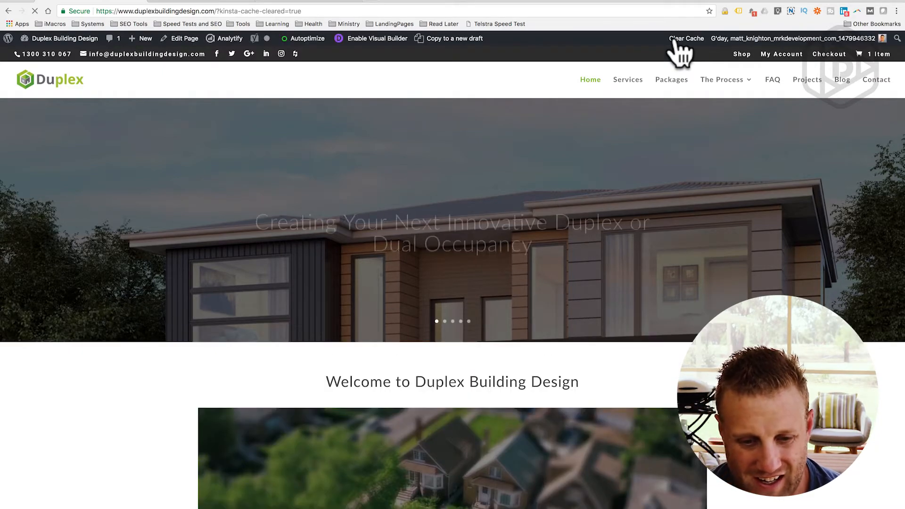
- Check the home page's tags with Google Tag Assistant, inspect the Google Analytics tag details, and close the extension
{"action": "left_click", "coordinate": [740, 11]}
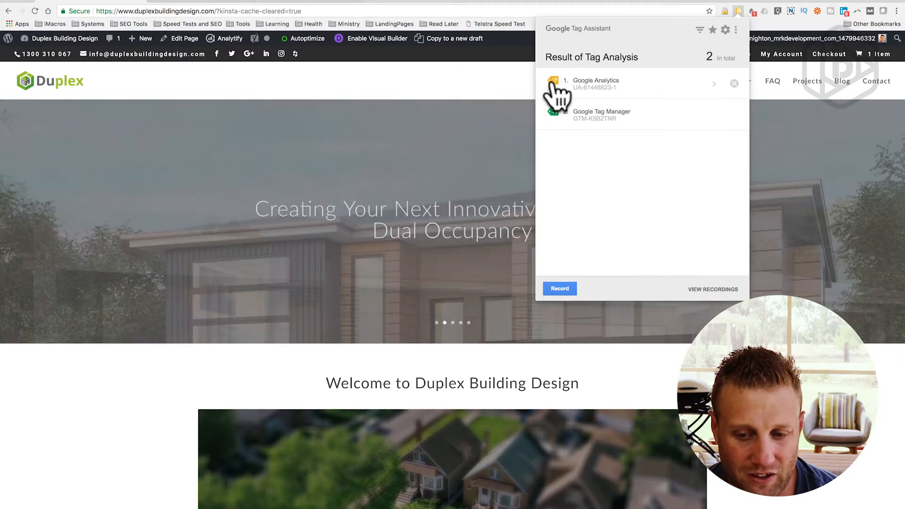
{"action": "left_click", "coordinate": [553, 84]}
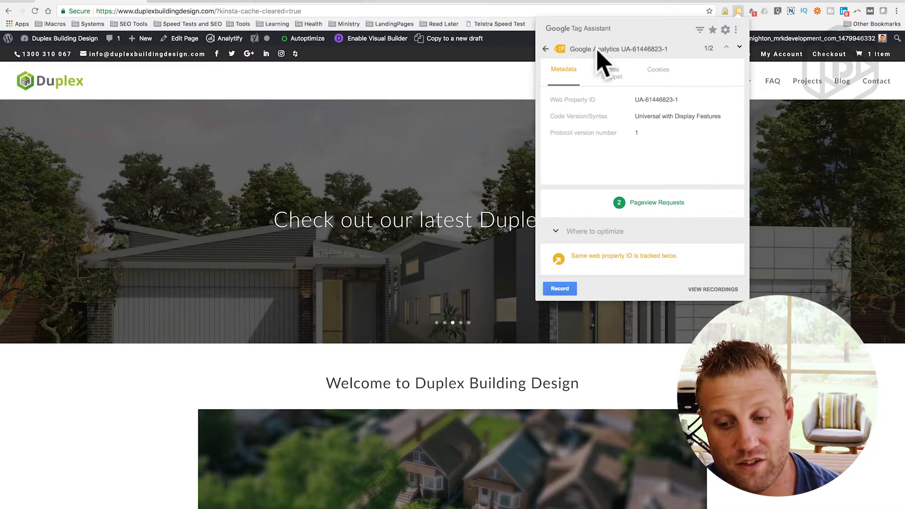
{"action": "left_click", "coordinate": [546, 50]}
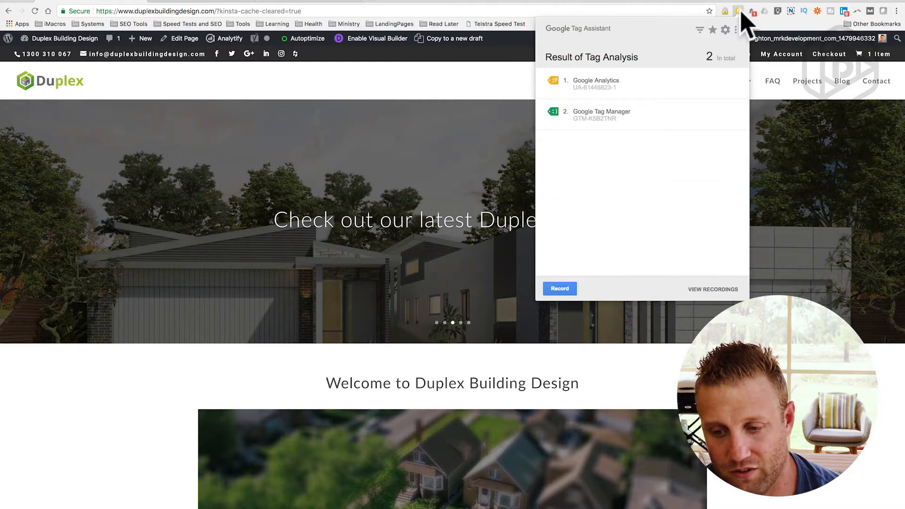
{"action": "left_click", "coordinate": [739, 11]}
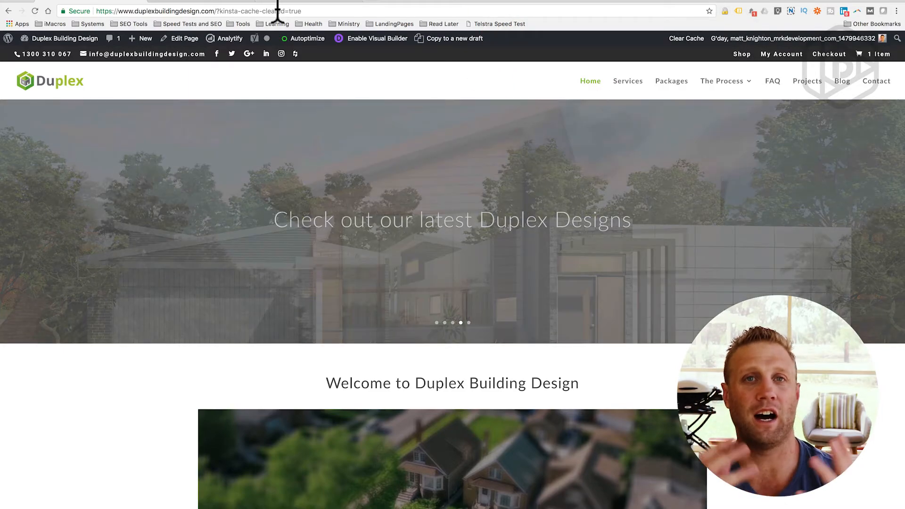